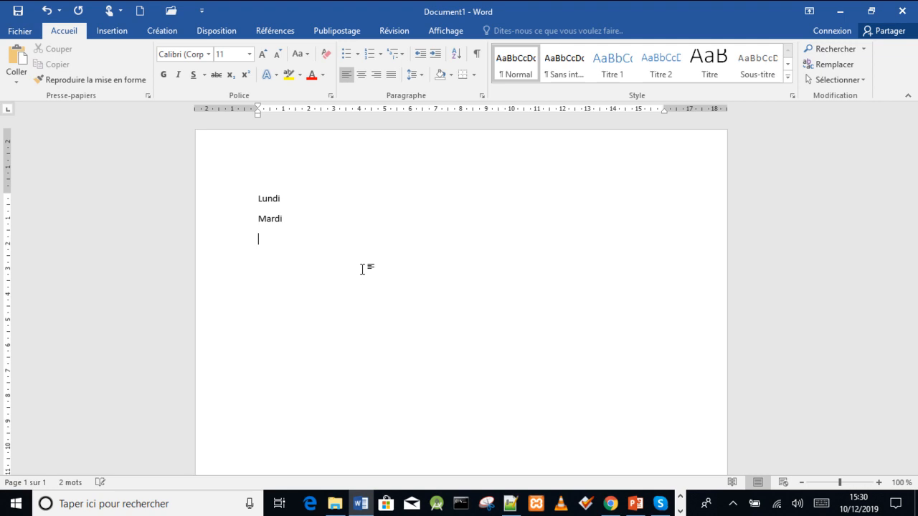
Step: Delete the lines "Lundi" and "Mardi" from the document
key("BackSpace")
key("BackSpace")
key("BackSpace")
key("BackSpace")
key("BackSpace")
key("BackSpace")
key("BackSpace")
key("BackSpace")
key("BackSpace")
key("BackSpace")
key("BackSpace")
key("BackSpace")
Step: Enter the months "Janvier", "Fevrier", "Mars" and "Avril" on separate lines
type("Janvier")
key("Return")
type("Fevre")
key("BackSpace")
type("ier")
key("Return")
type("Mars")
key("Return")
type("Avril")
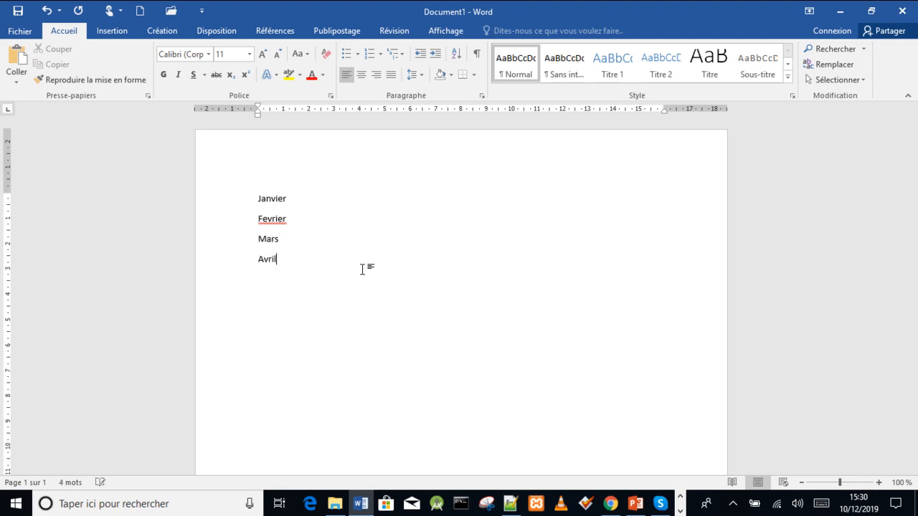
Step: Continue the month list with "Mai", "Juin", "Juillet" and "Aout", one per line
key("Return")
type("Mai")
key("Return")
type("Juin")
key("Return")
type("Juillet")
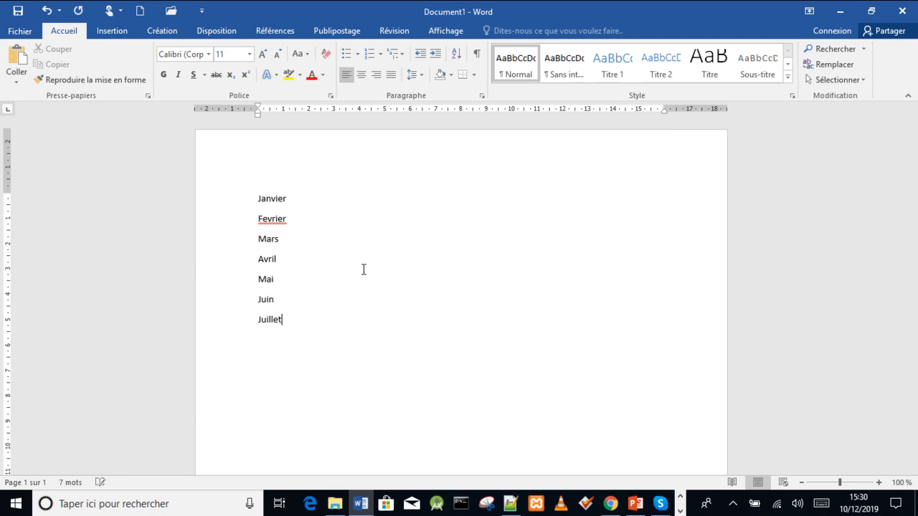
key("Return")
type("Aout")
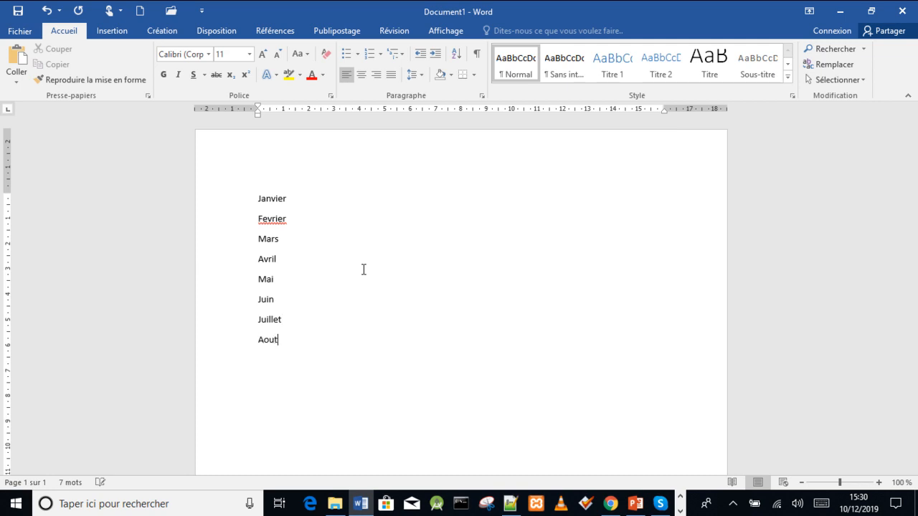
Step: Complete the month list with "Septembre", "Octobre", "Novembre" and "Décembre", one per line
key("Return")
type("Septemb")
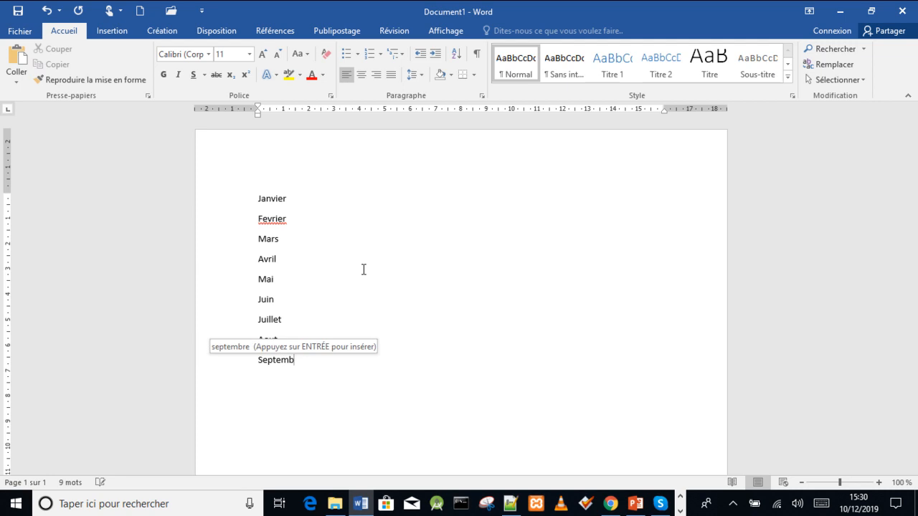
key("Return")
key("Return")
type("Octobre")
key("Return")
type("Novem")
key("Return")
key("Return")
type("Decembre")
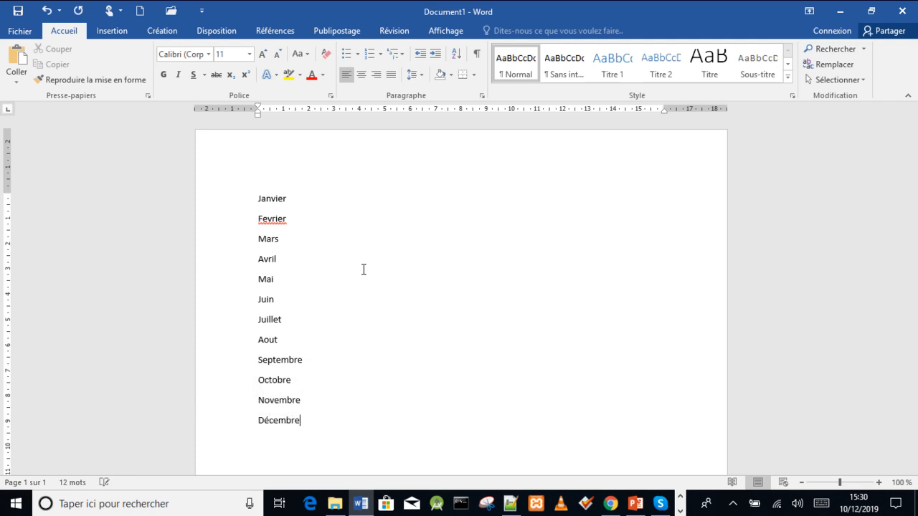
Step: Correct the spelling of "Fevrier" to "Février" and set the whole month list to font size 12
right_click(274, 222)
left_click(228, 237)
left_click(258, 200)
left_click(300, 420, "shift")
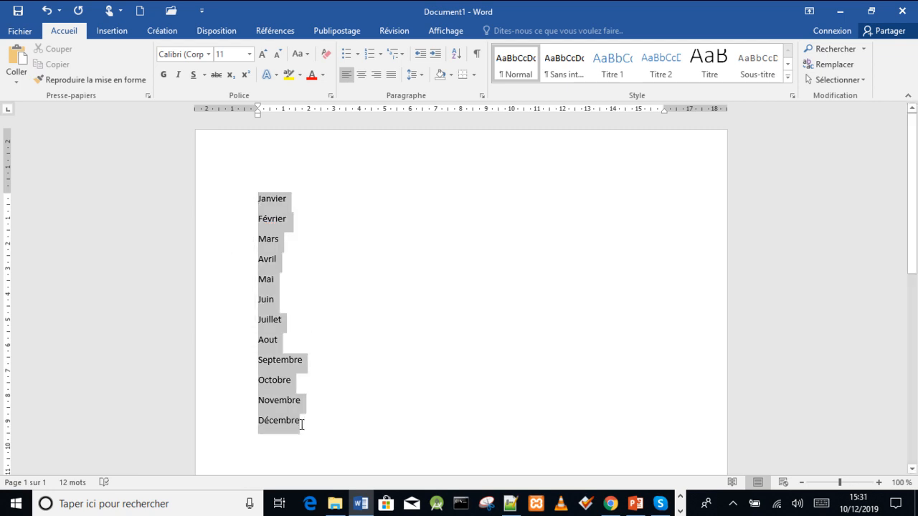
left_click(249, 56)
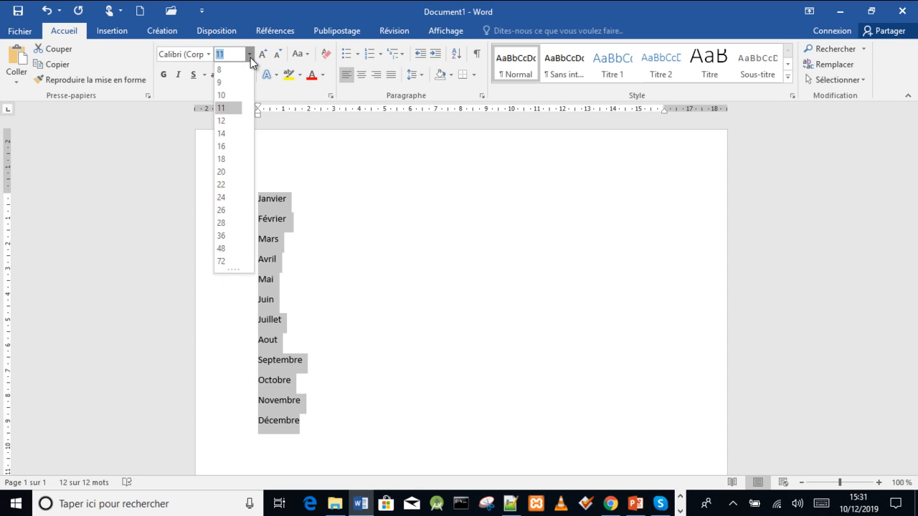
left_click(227, 122)
left_click(299, 200)
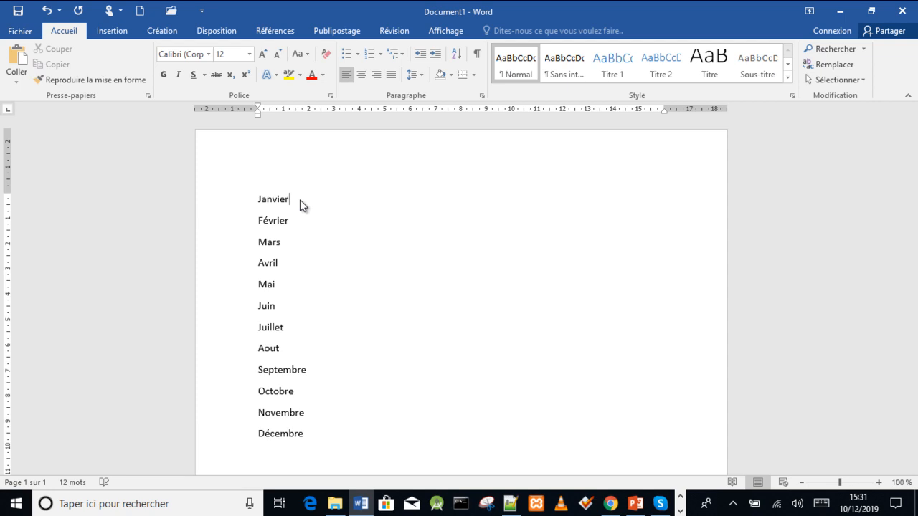
Step: Turn the twelve months into a numbered list using the 1. 2. 3. format
left_click_drag(256, 198, 349, 439)
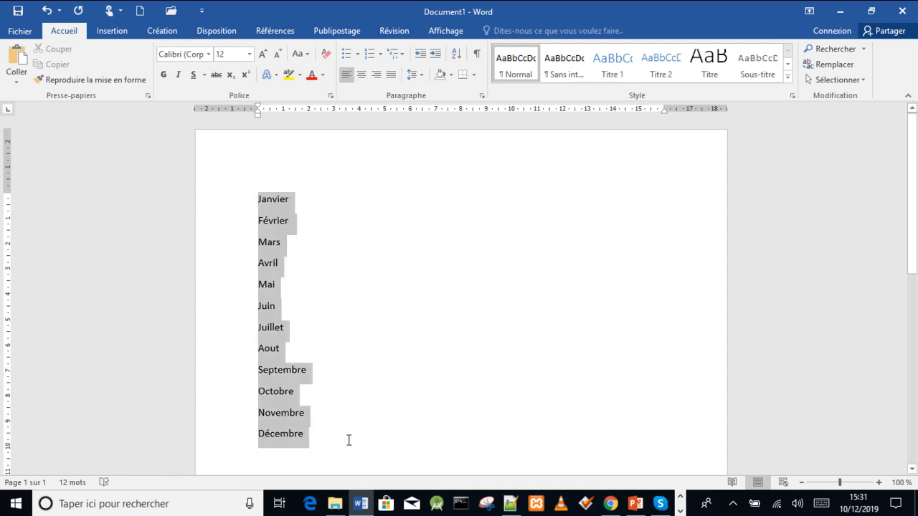
left_click_drag(348, 440, 349, 439)
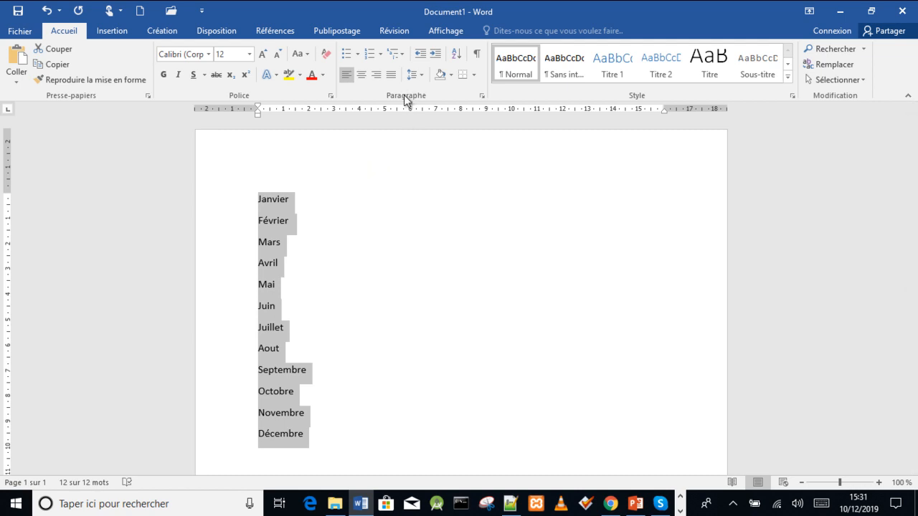
left_click(381, 55)
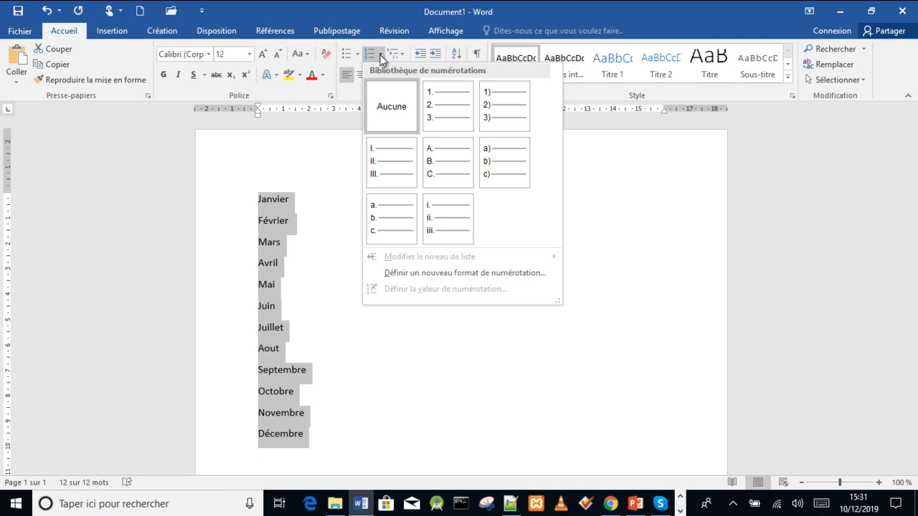
left_click(453, 116)
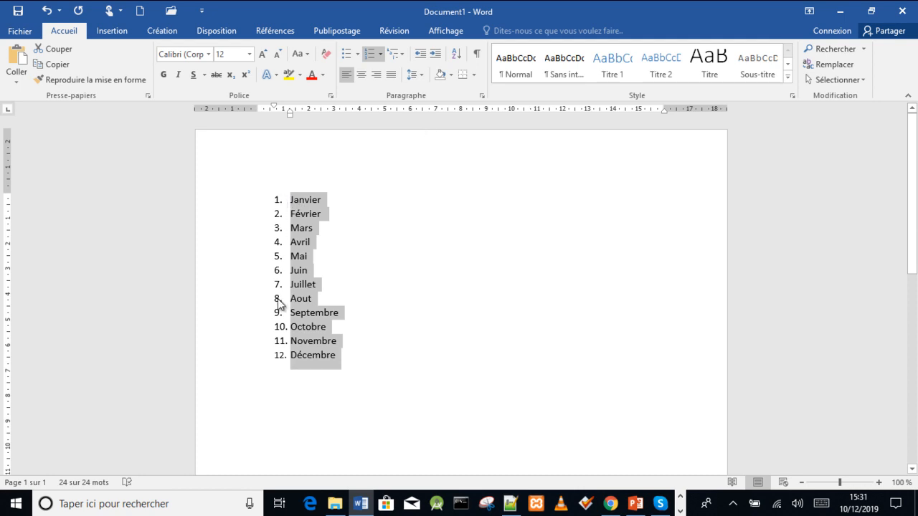
left_click(394, 376)
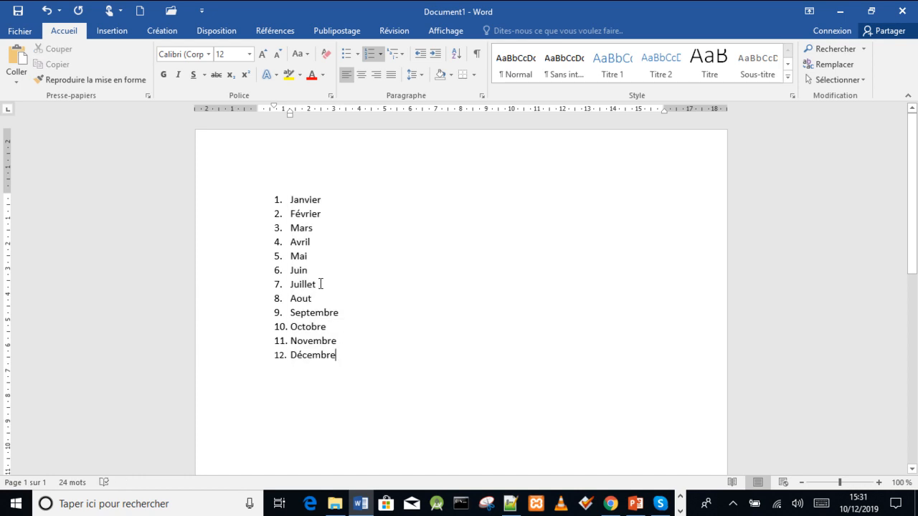
Step: Start the month list's numbering at 35 from the item "Janvier"
left_click(278, 200)
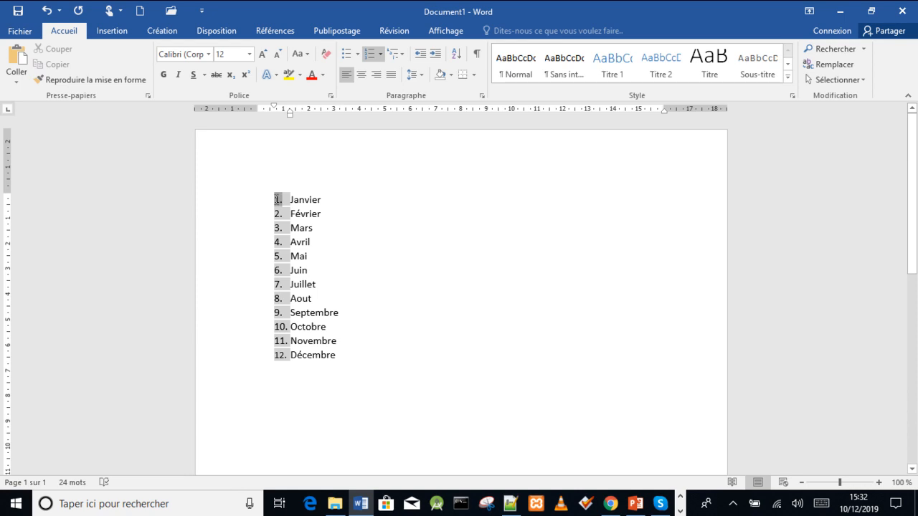
right_click(278, 200)
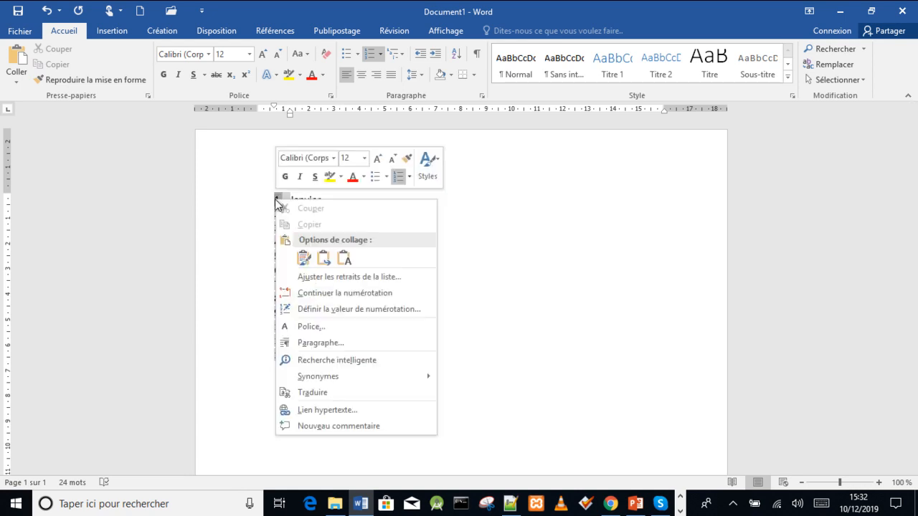
left_click(349, 314)
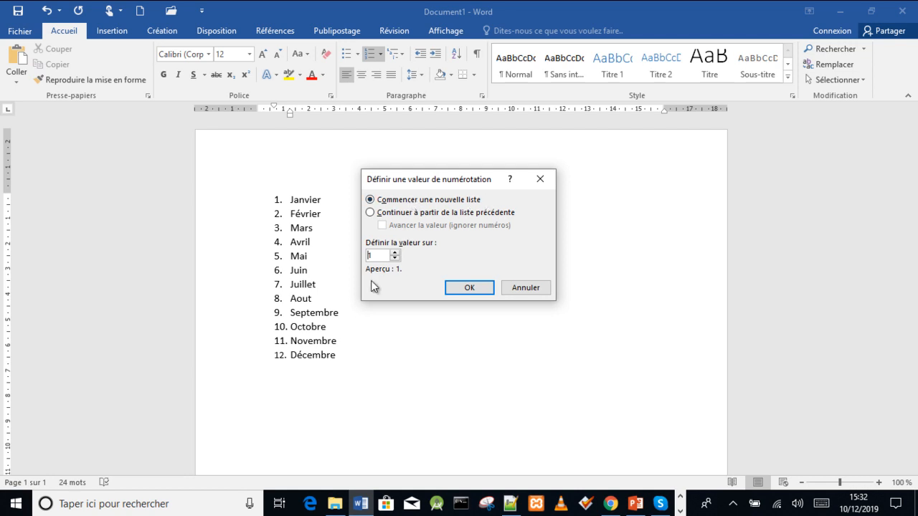
left_click_drag(376, 255, 359, 256)
type("35")
left_click(477, 288)
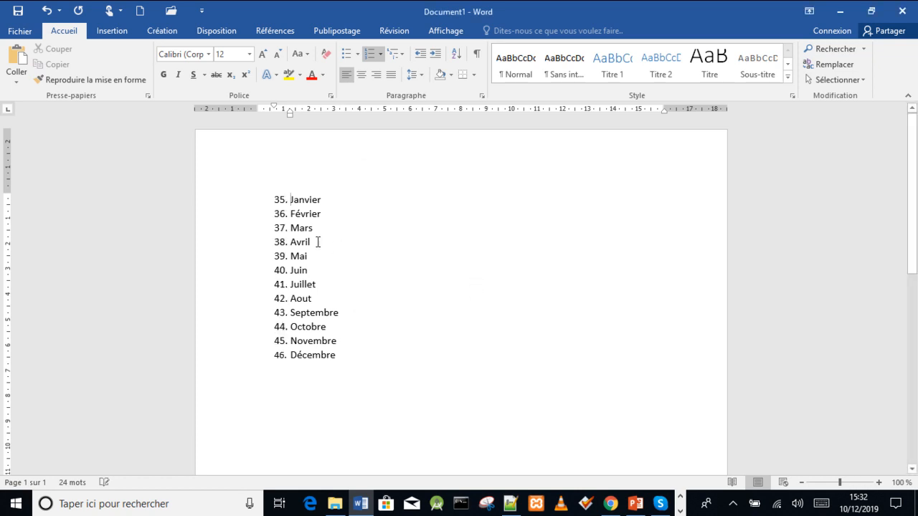
Step: Undo the last change to the month list's starting number
left_click(279, 199)
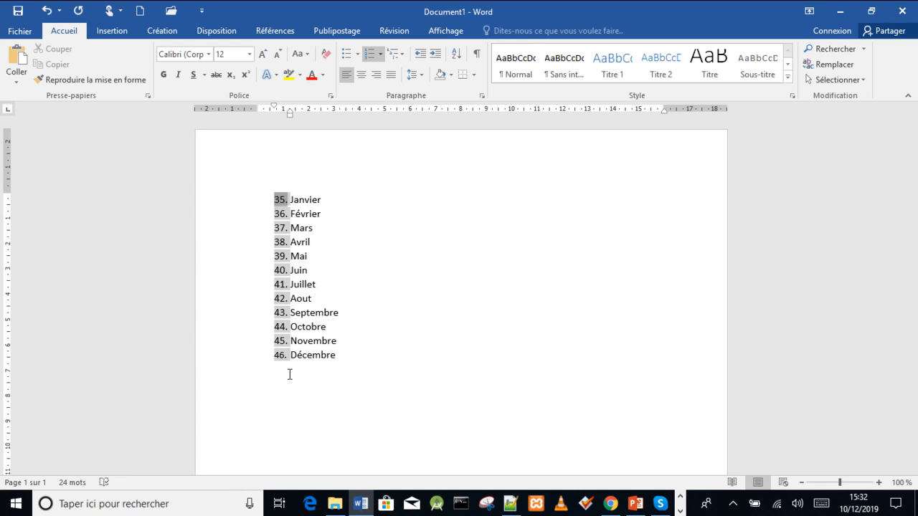
left_click(46, 12)
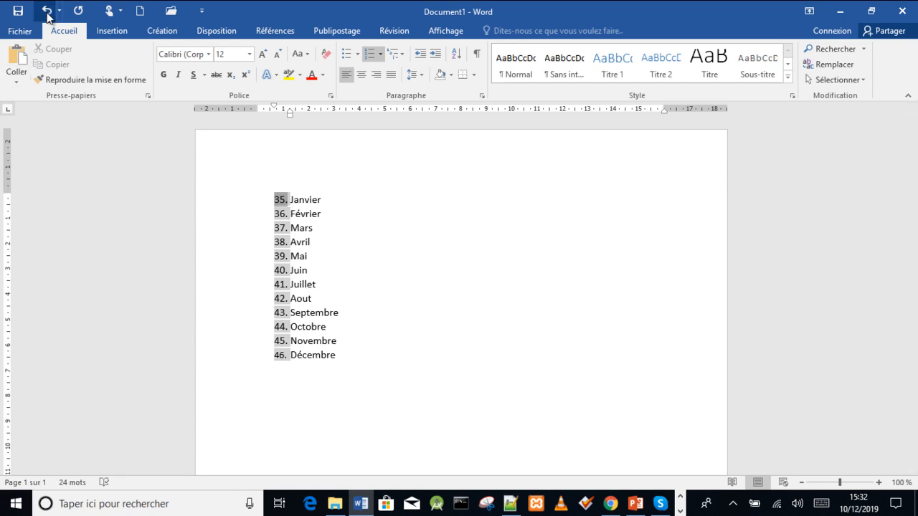
left_click(334, 199)
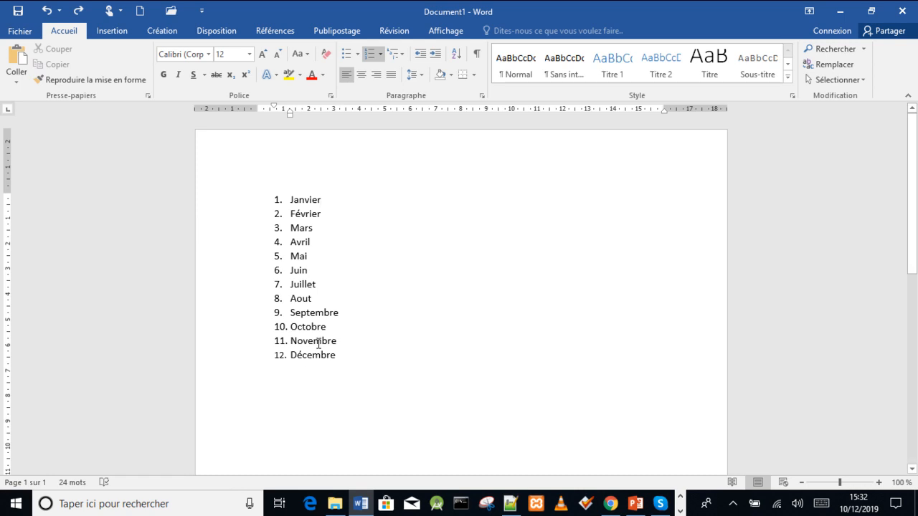
Step: Start a new list at "Juin" with the numbering value set to 30
right_click(277, 271)
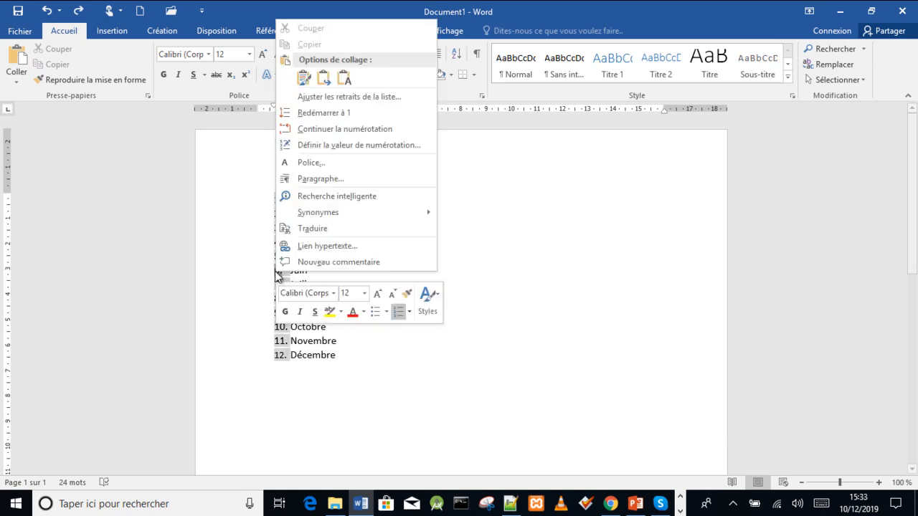
left_click(335, 146)
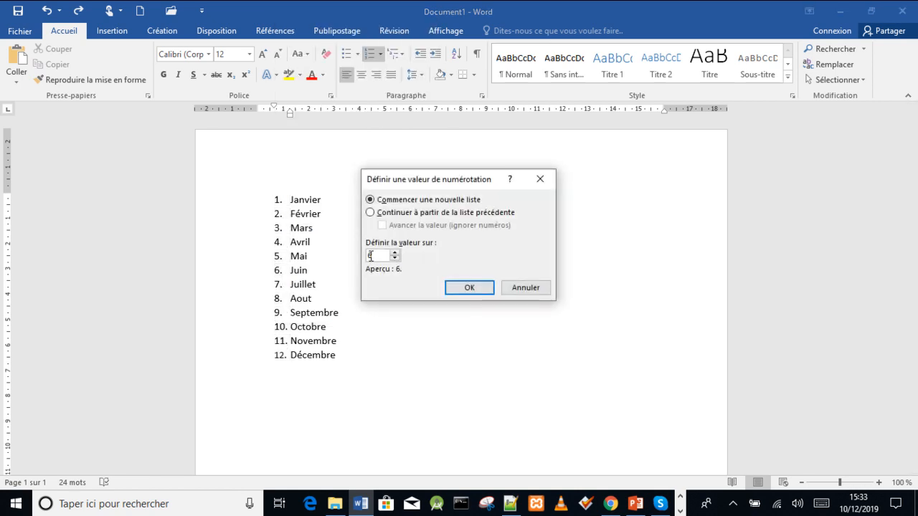
left_click_drag(367, 256, 381, 255)
type("30")
left_click(470, 289)
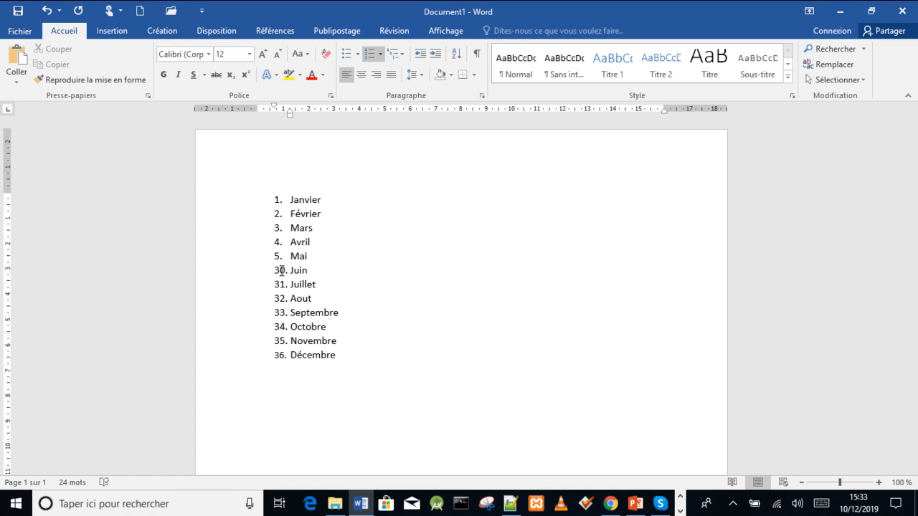
Step: Make the numbering at "Juin" continue from the preceding items
right_click(282, 271)
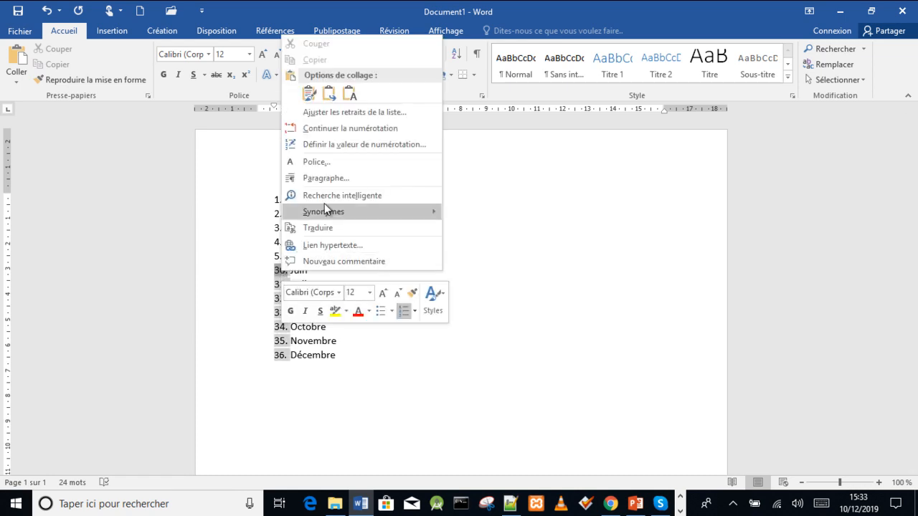
left_click(334, 129)
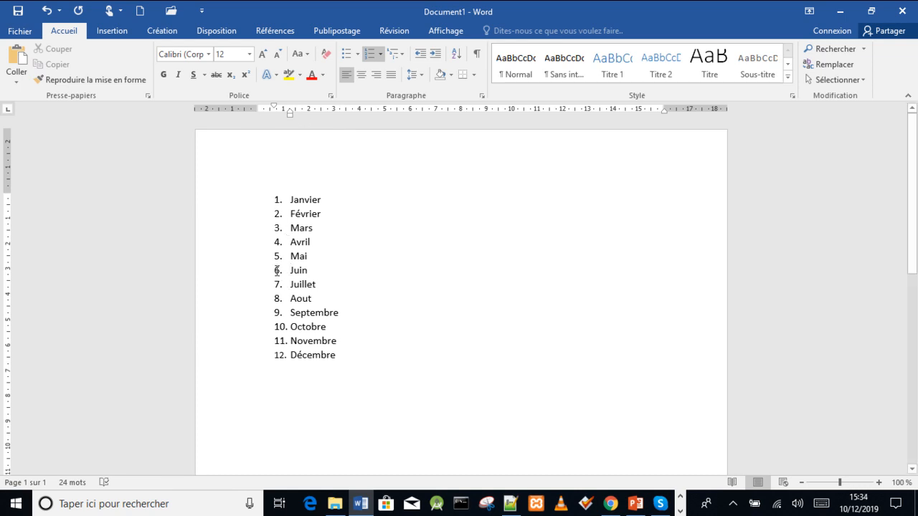
Step: Try starting the month list's numbering at 0 from "Janvier", and undo the change
right_click(276, 198)
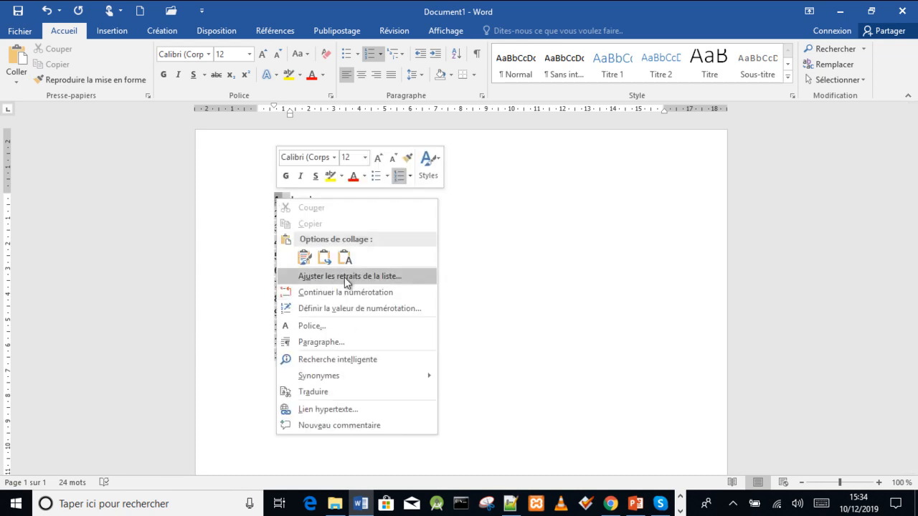
left_click(353, 307)
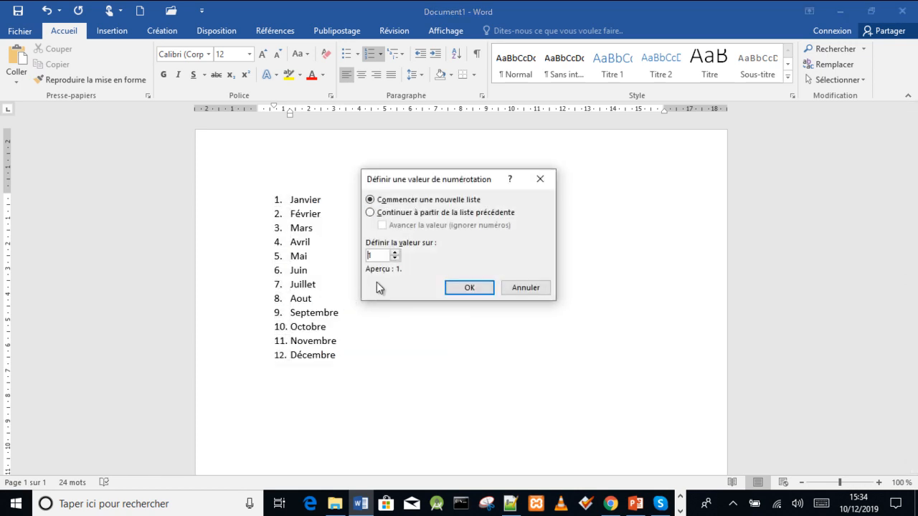
left_click_drag(377, 253, 342, 251)
type("0")
left_click(477, 293)
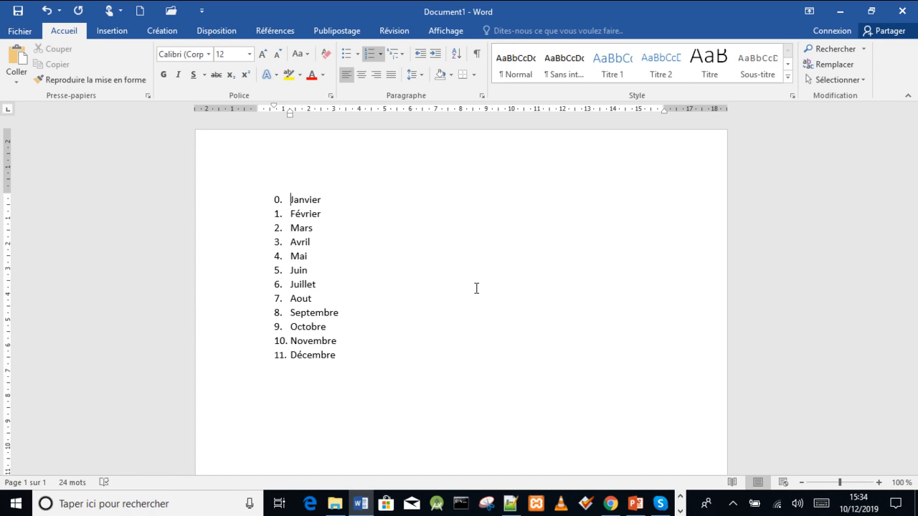
left_click(47, 10)
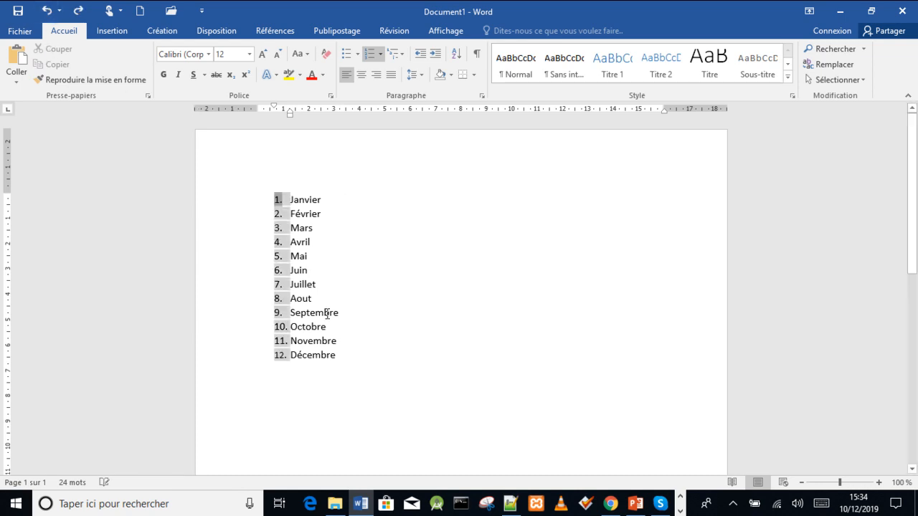
Step: Change the numbering format of the whole month list to A. B. C
left_click(361, 358)
left_click(242, 197, "shift")
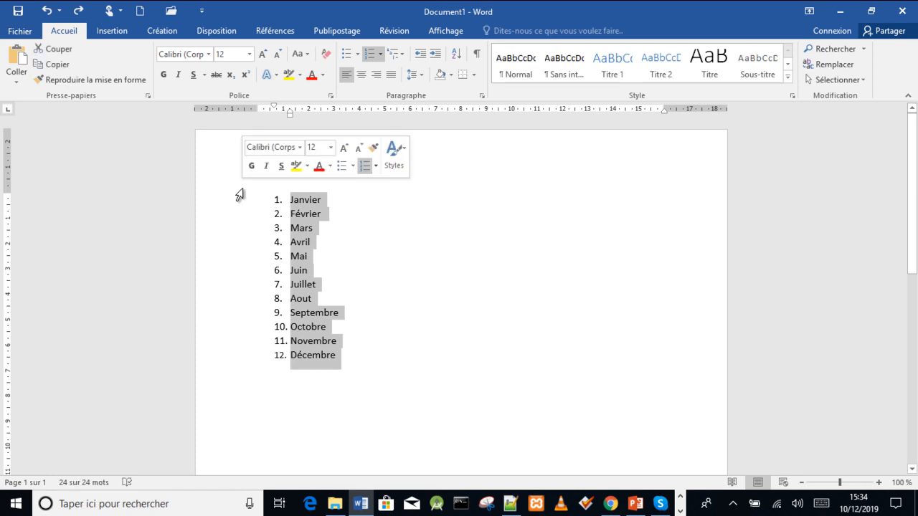
left_click(380, 57)
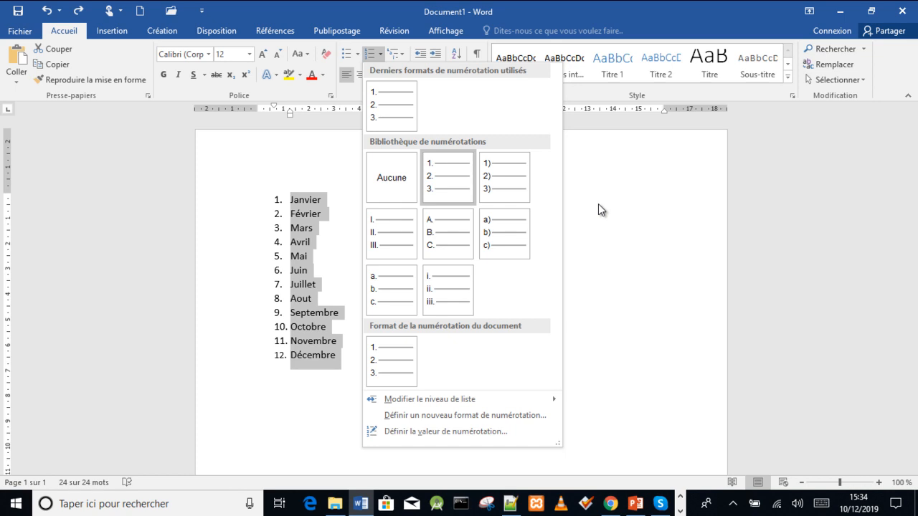
left_click(459, 239)
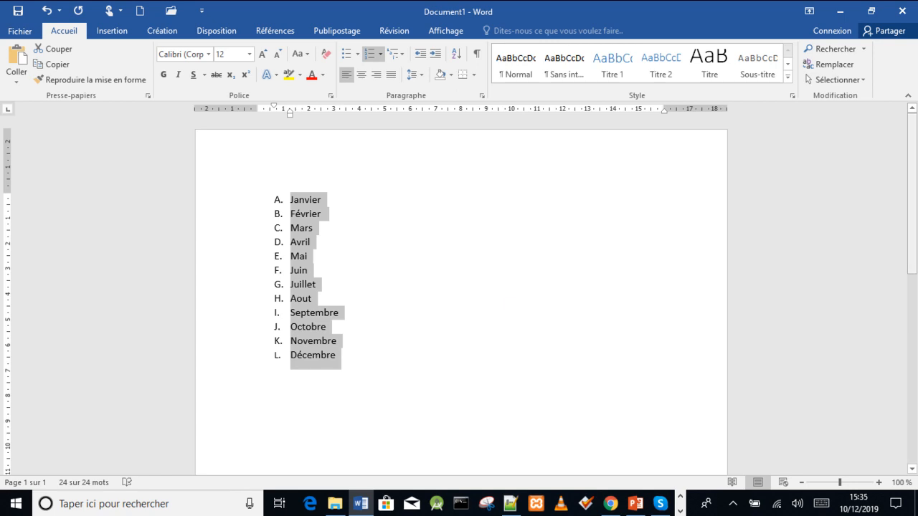
Step: Leave blank space below the month list and enter the line "Documents nécessaires"
left_click_drag(913, 160, 914, 233)
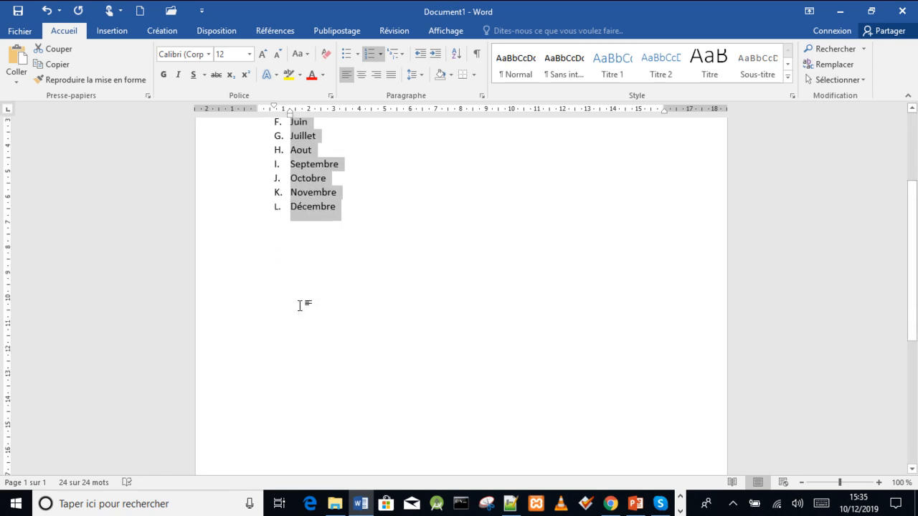
left_click(270, 280)
key("Return")
key("Return")
key("Return")
key("Return")
key("Return")
key("Return")
key("Return")
key("Return")
key("Return")
key("Return")
key("Return")
key("Return")
key("Return")
key("Return")
key("Return")
key("Return")
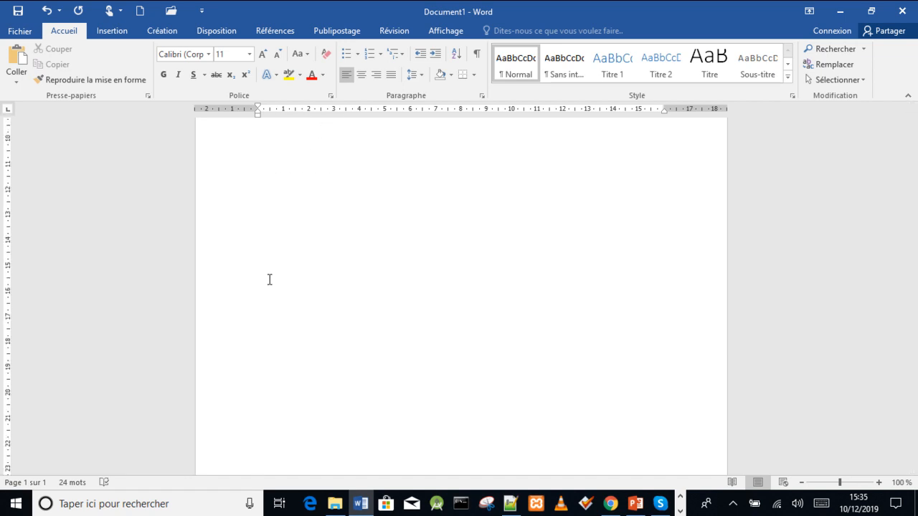
key("BackSpace")
key("BackSpace")
key("BackSpace")
key("BackSpace")
key("BackSpace")
key("BackSpace")
key("BackSpace")
key("BackSpace")
key("BackSpace")
key("BackSpace")
type("Documents nécessaires")
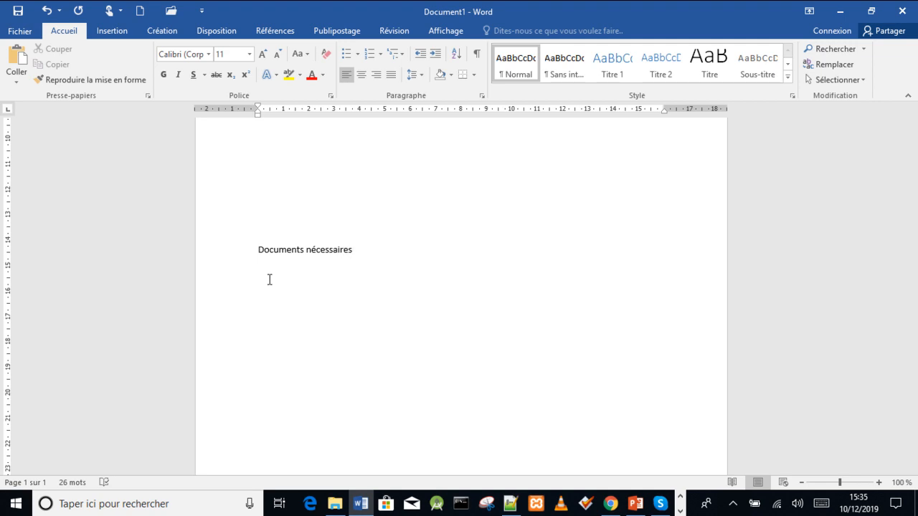
Step: Append "Passport Carte d'identitée Billet d'avion" to the "Documents nécessaires" line
type(" Pas")
type("sport")
type(" Carte d")
type("'iden")
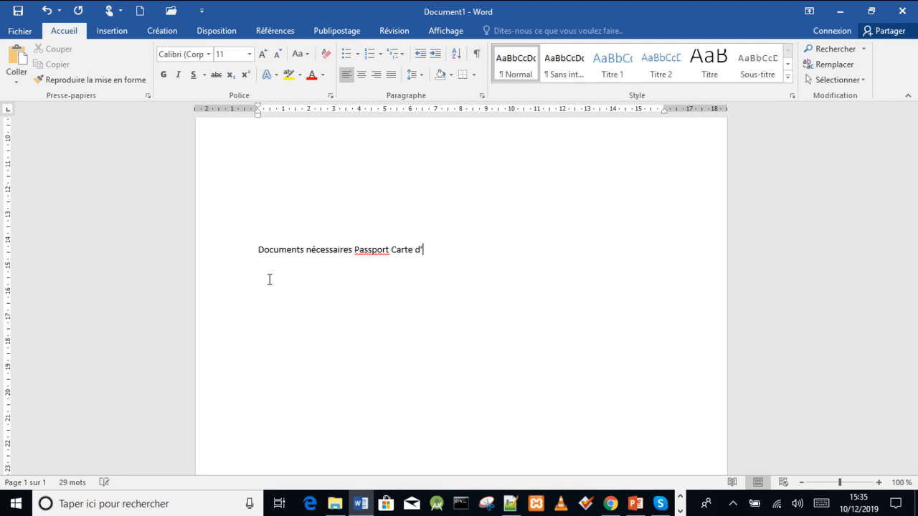
type("titée Billet d'avion")
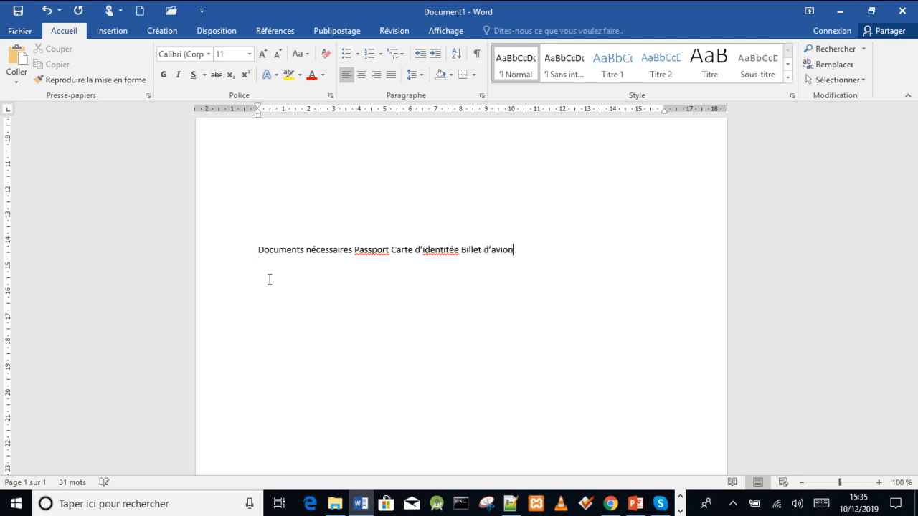
Step: Correct the misspelled words in the line to "Passeport" and "identité" using the spelling suggestions
right_click(374, 254)
left_click(326, 261)
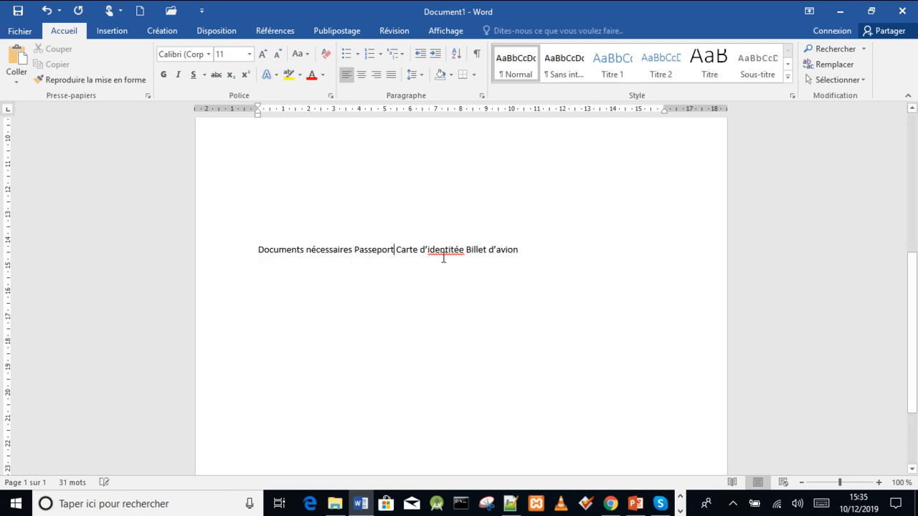
right_click(450, 253)
left_click(396, 260)
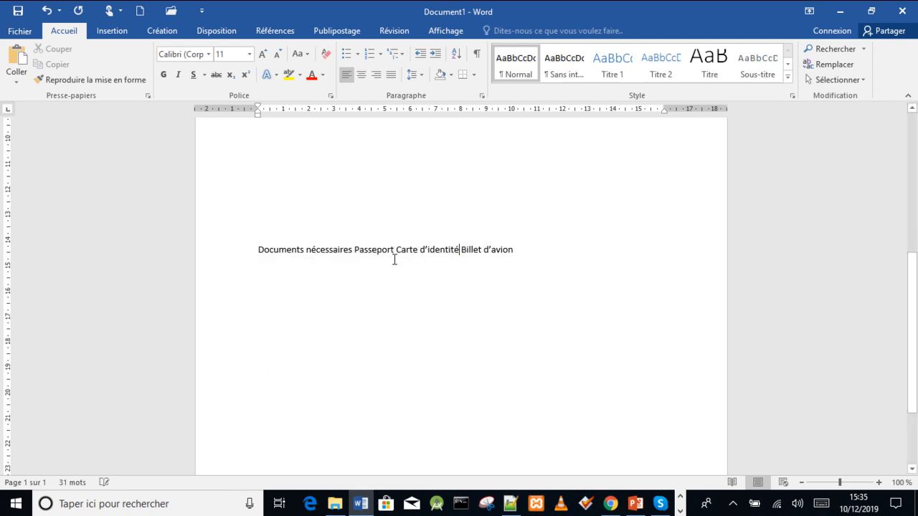
Step: Turn the line into numbered item 1. and make "Documents nécessaires" bold and underlined
left_click(260, 249)
type("1.")
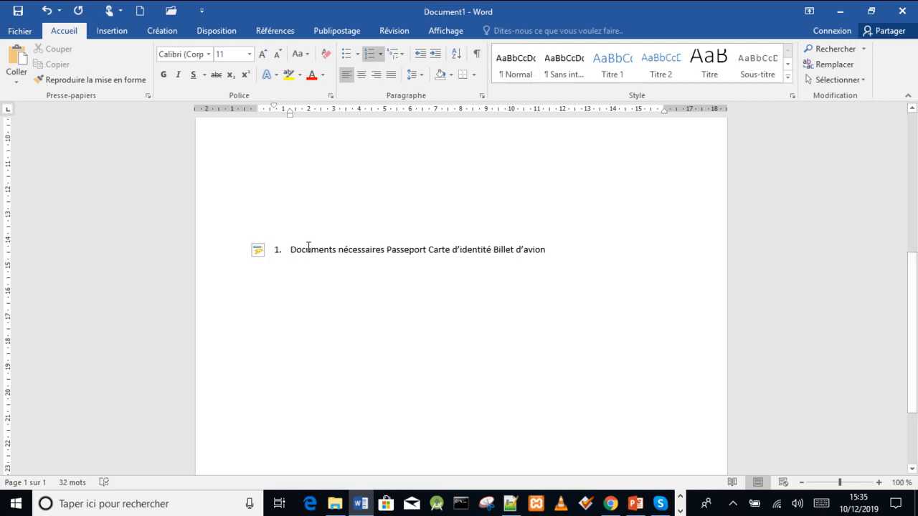
left_click_drag(291, 251, 386, 256)
left_click(387, 228)
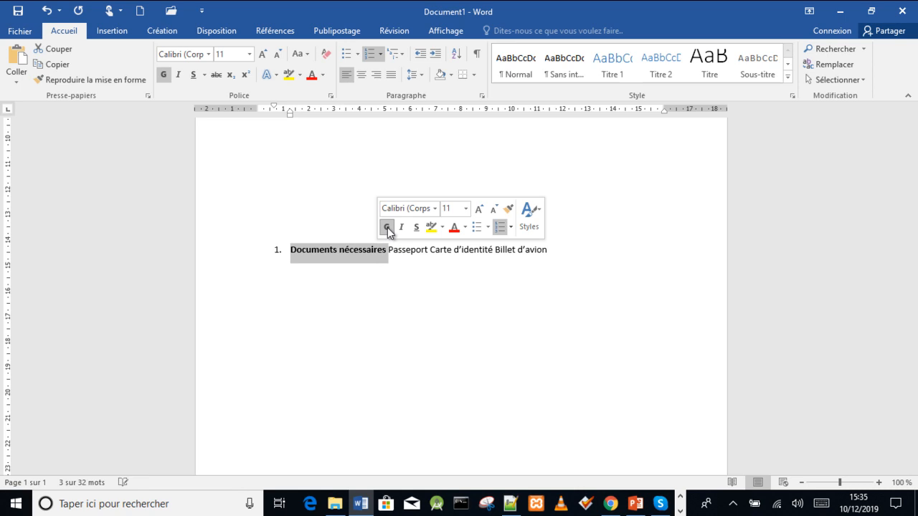
left_click(416, 228)
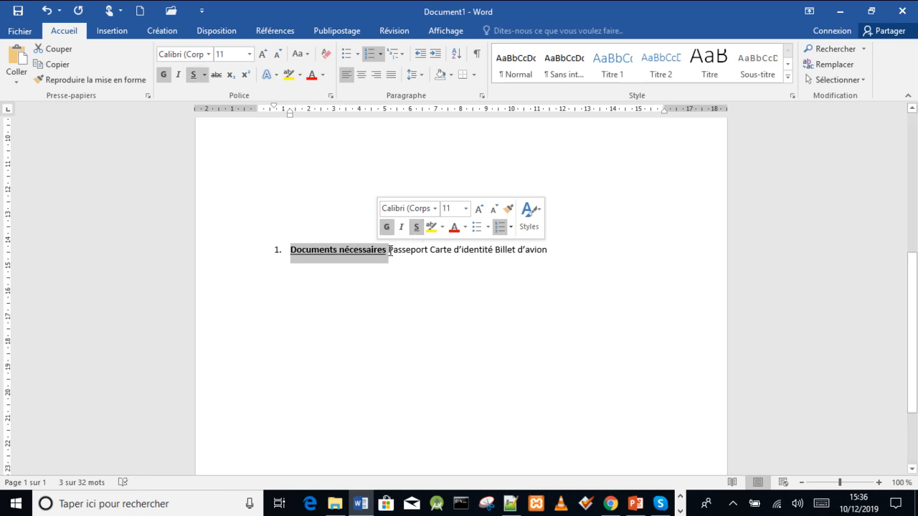
left_click(391, 251)
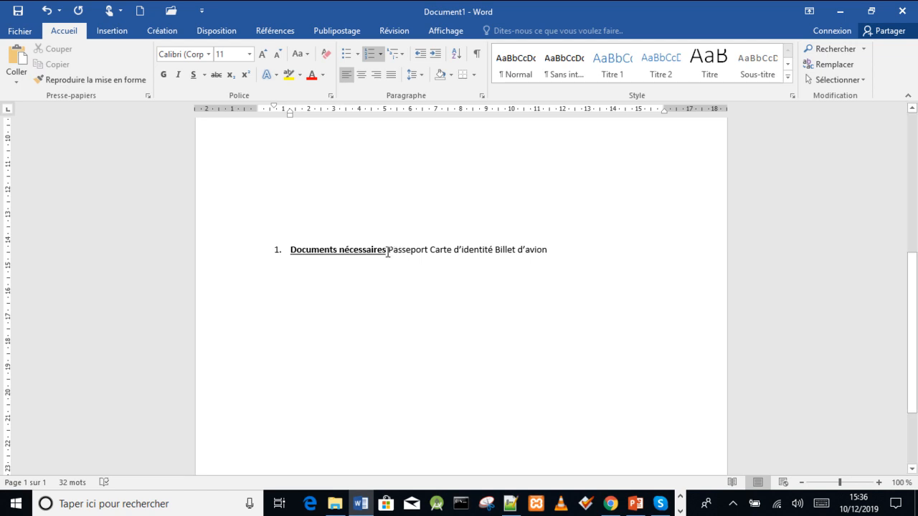
Step: Try splitting the text before "Passeport" into a new numbered item, and undo the split
left_click_drag(388, 251, 427, 250)
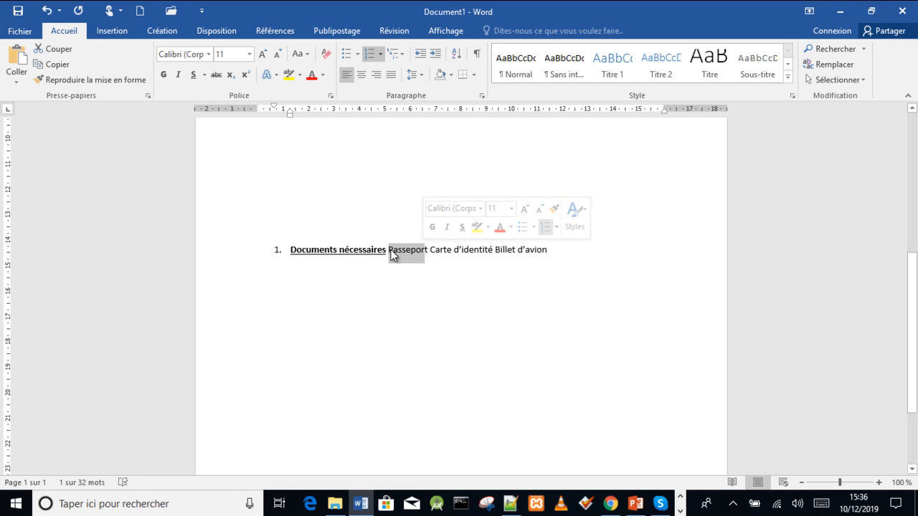
left_click(389, 250)
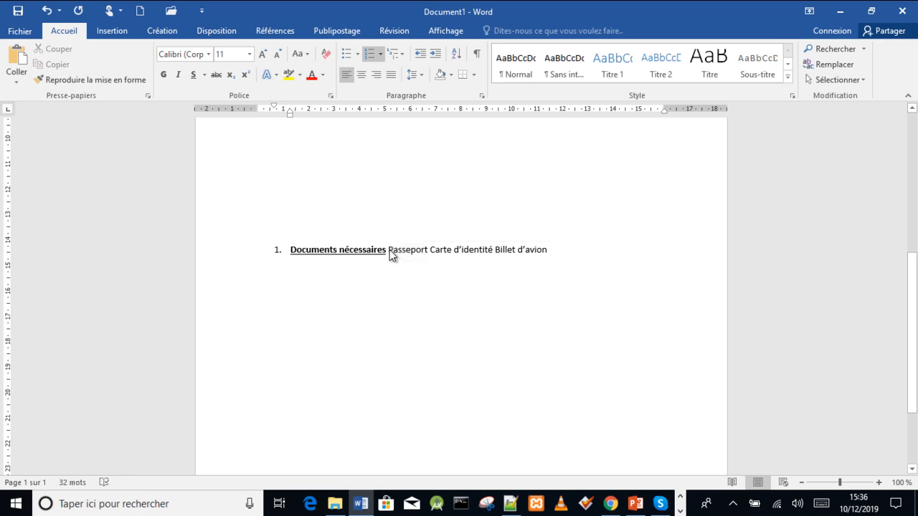
key("Return")
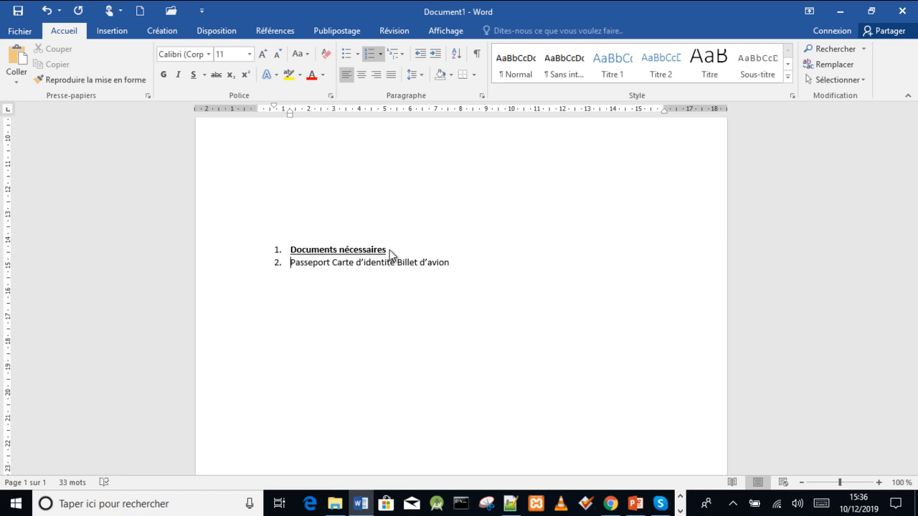
key("ctrl+z")
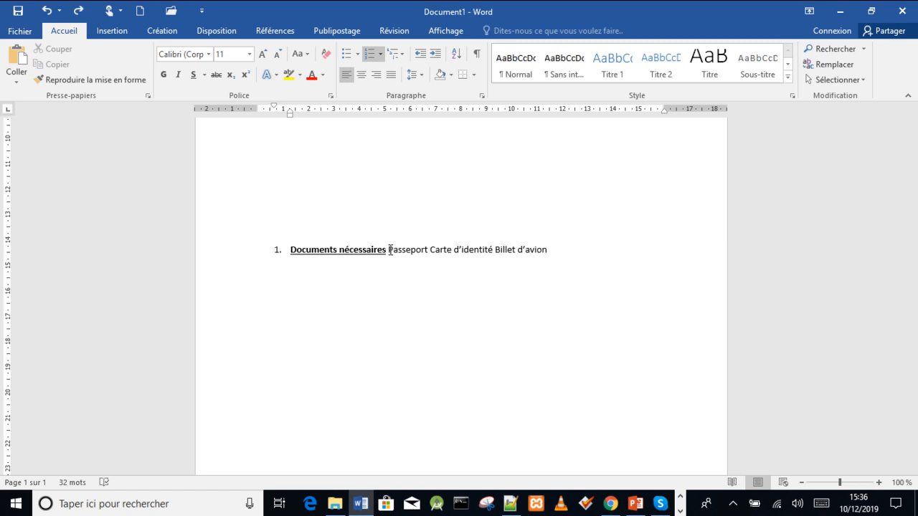
Step: Put "Passeport", "Carte d'identité" and "Billet d'avion" on separate unnumbered lines within item 1 using line breaks
key("shift+Return")
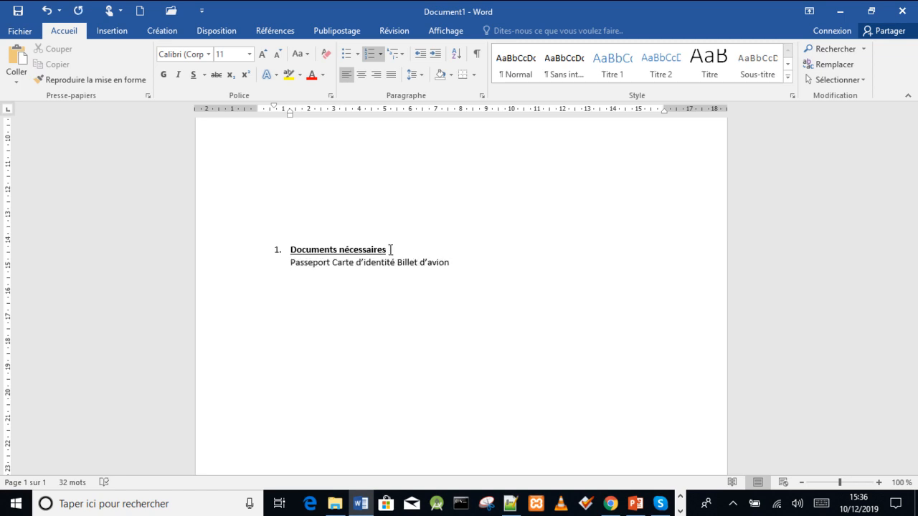
left_click(332, 263)
key("shift+Return")
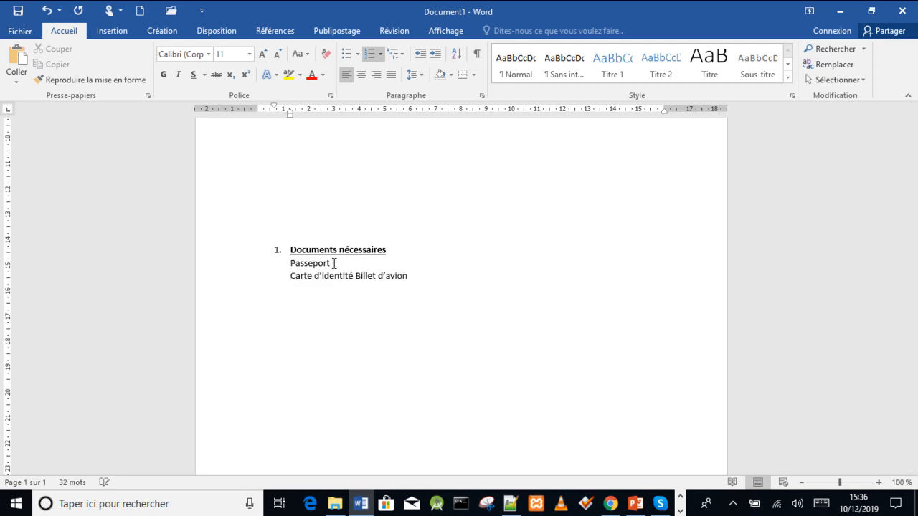
left_click(355, 276)
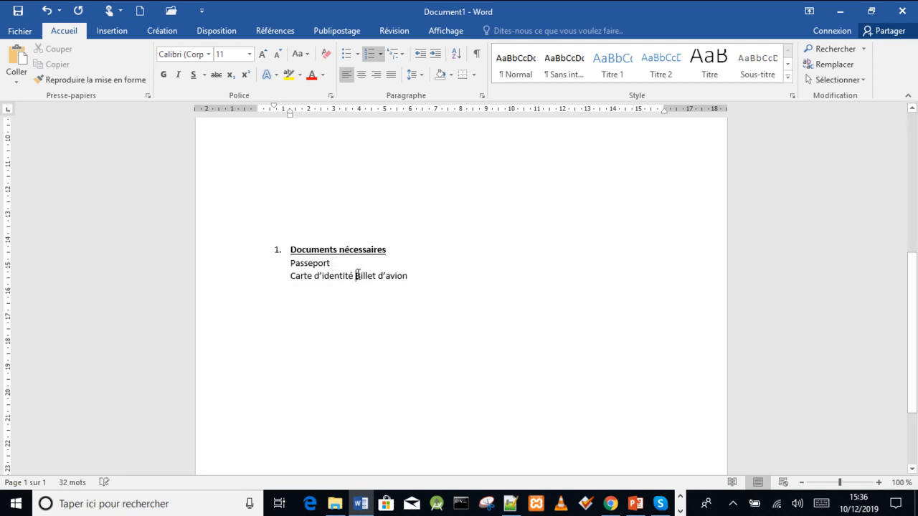
key("shift+Return")
Step: Add a second numbered item with the corrected heading "Compléments de documents" below "Billet d'avion"
key("Return")
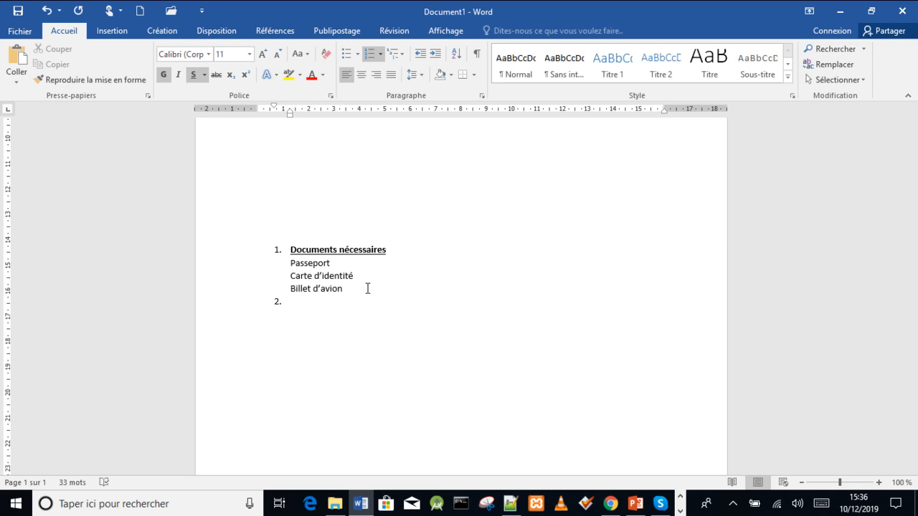
type("Complements de d")
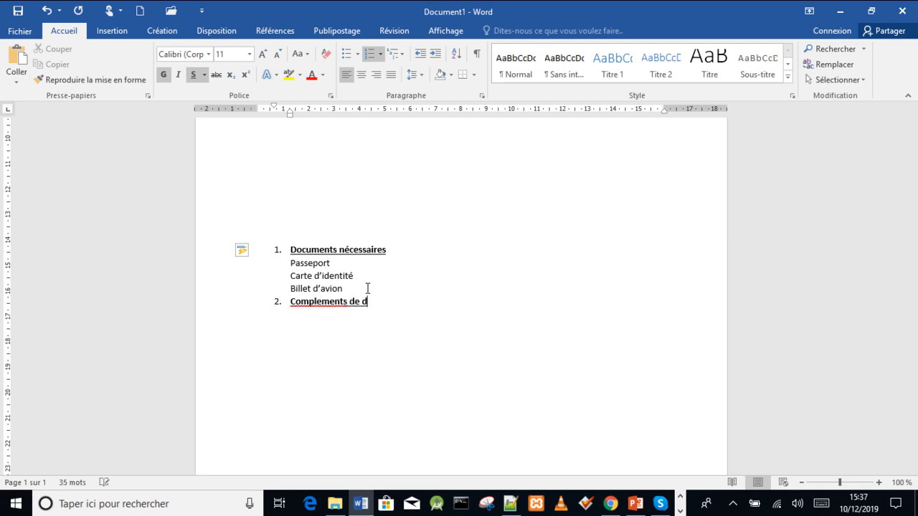
type("ocu")
type("nts")
right_click(327, 302)
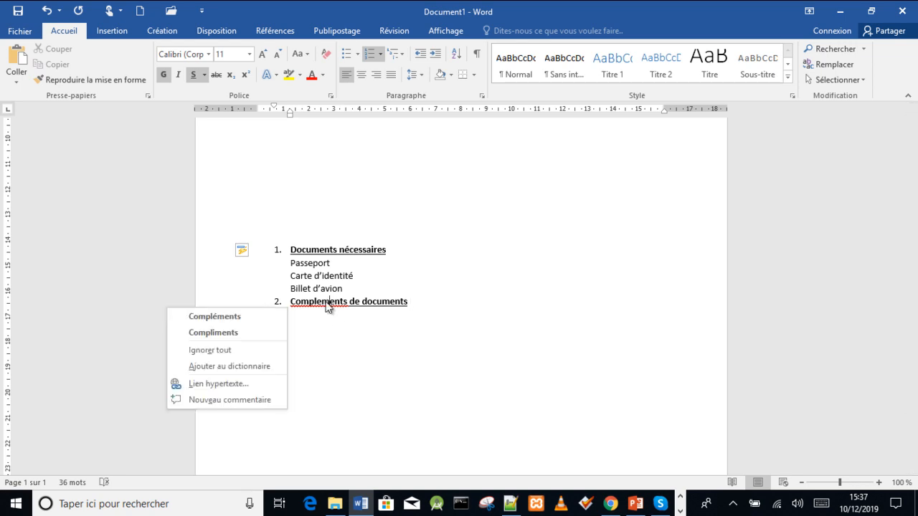
left_click(259, 317)
left_click(433, 302)
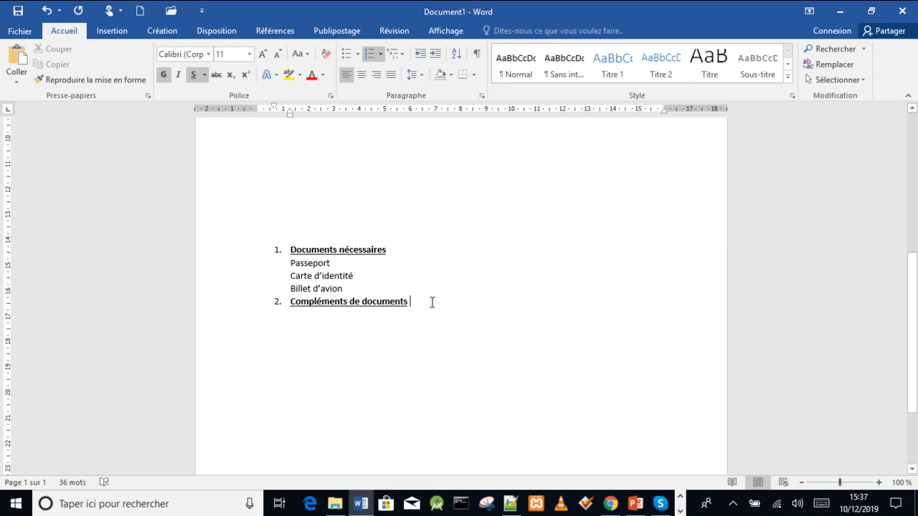
Step: Enter "Permis de conduire" on an unnumbered line within item 2 and clear that line's bold and underline formatting
key("shift+Return")
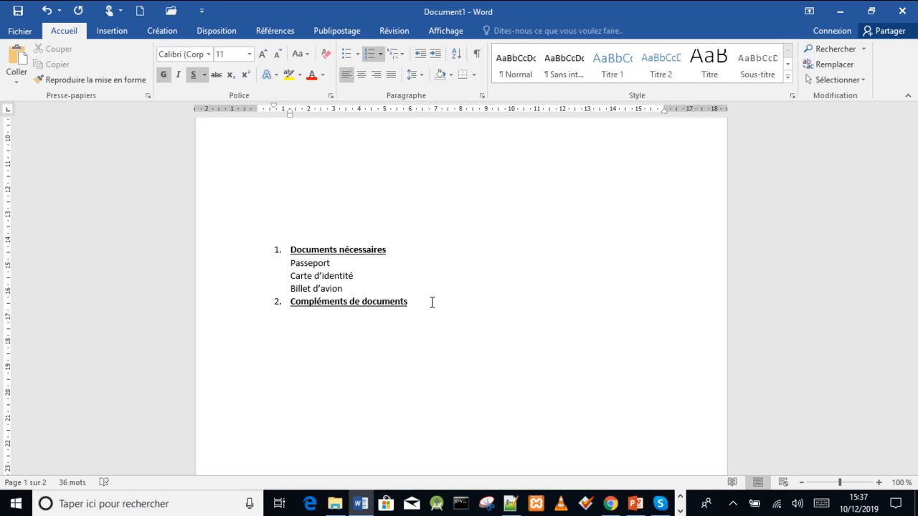
type("Permisde condui")
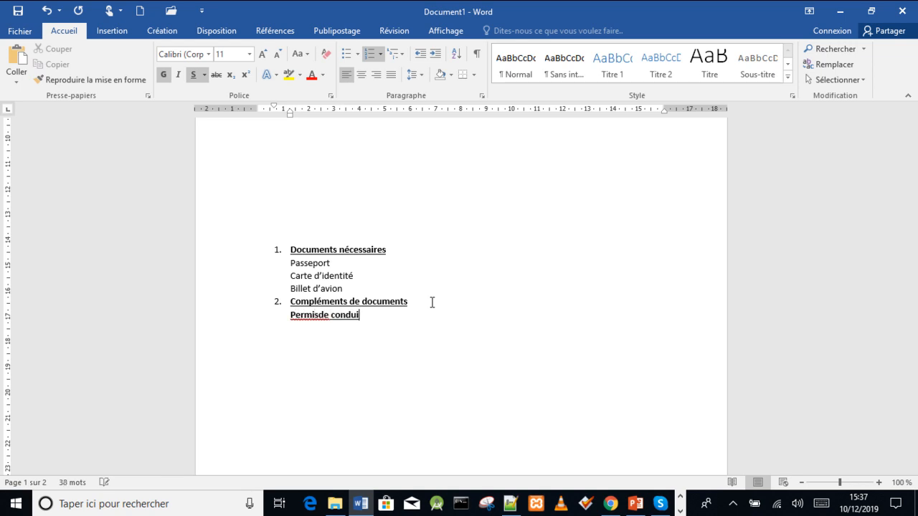
type("re")
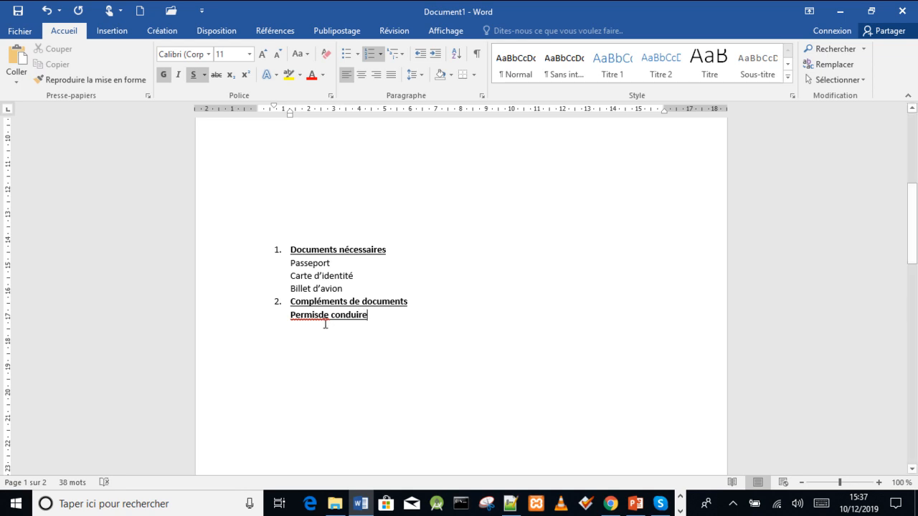
left_click(322, 315)
triple_click(292, 315)
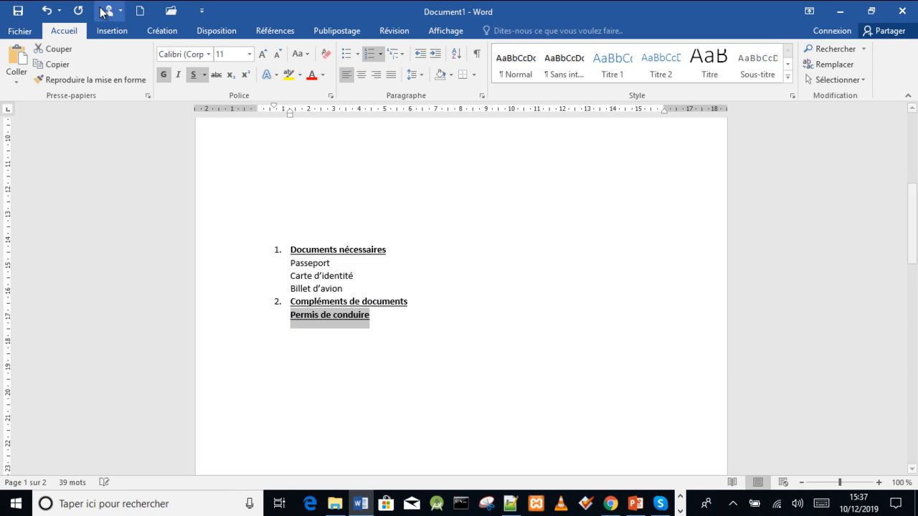
left_click(325, 54)
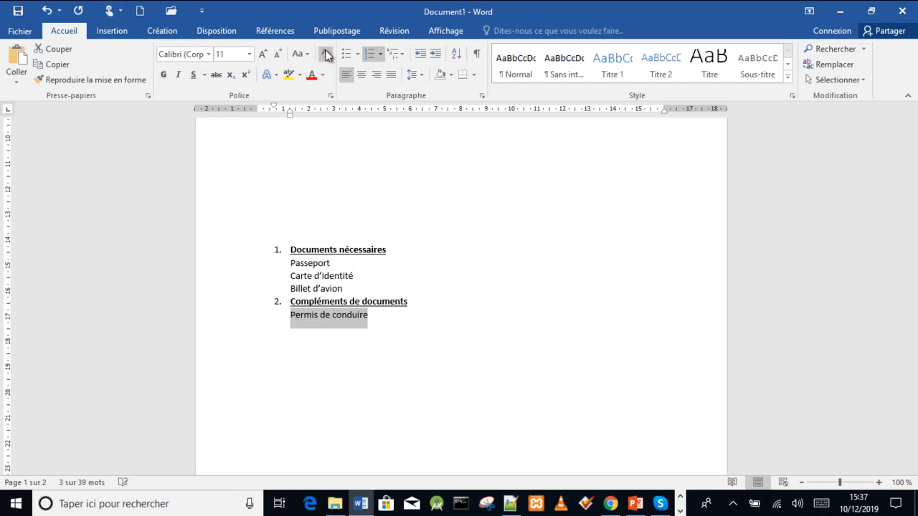
left_click(395, 316)
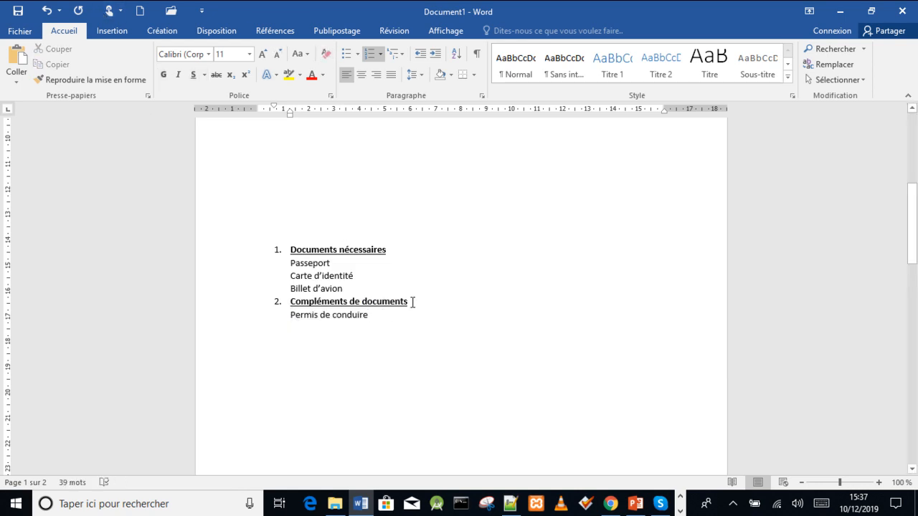
Step: Try turning "Permis de conduire" into its own numbered item, and undo the change
left_click(290, 316)
key("BackSpace")
key("Return")
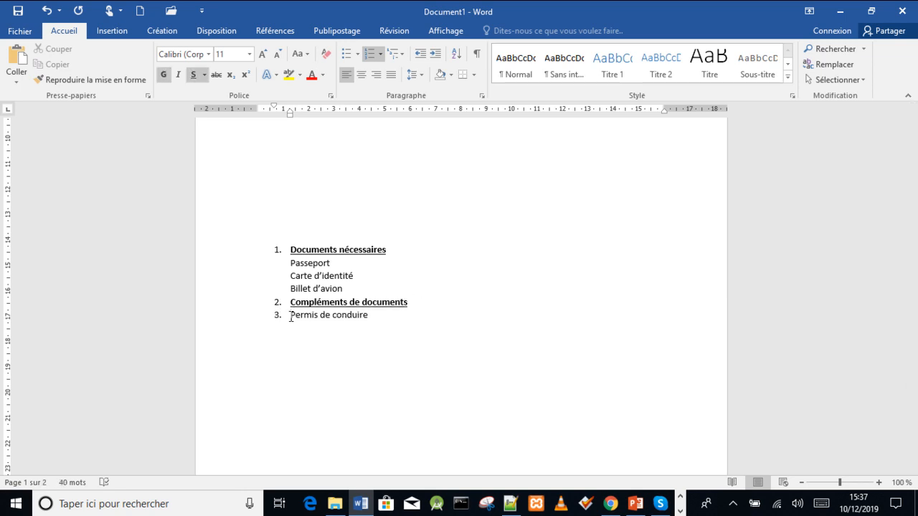
key("ctrl+z")
key("ctrl+z")
key("ctrl+z")
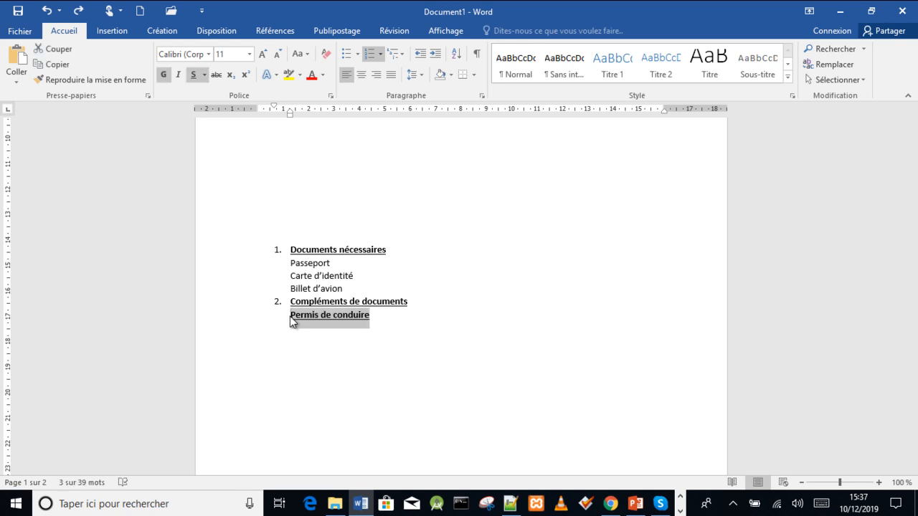
key("ctrl+z")
Step: Join "Permis de conduire" to the "Compléments de documents" heading, and separate them again with a line break
left_click(290, 317)
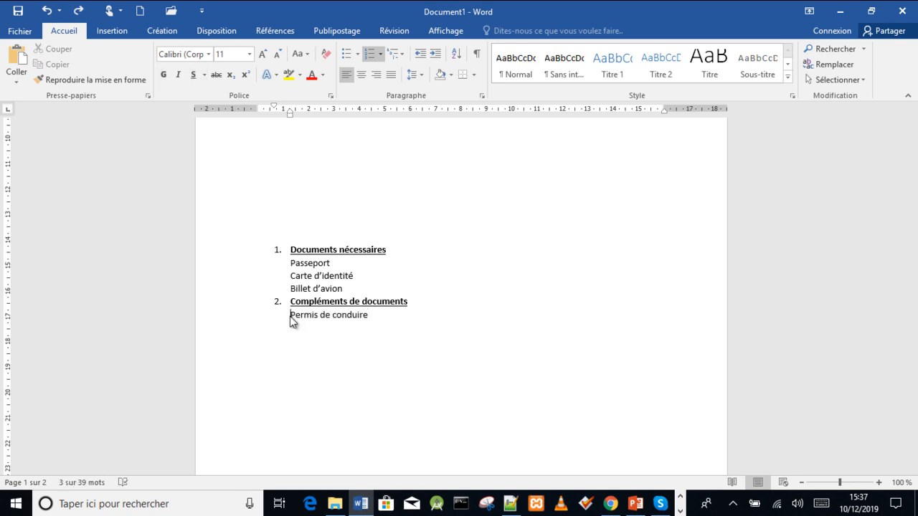
key("BackSpace")
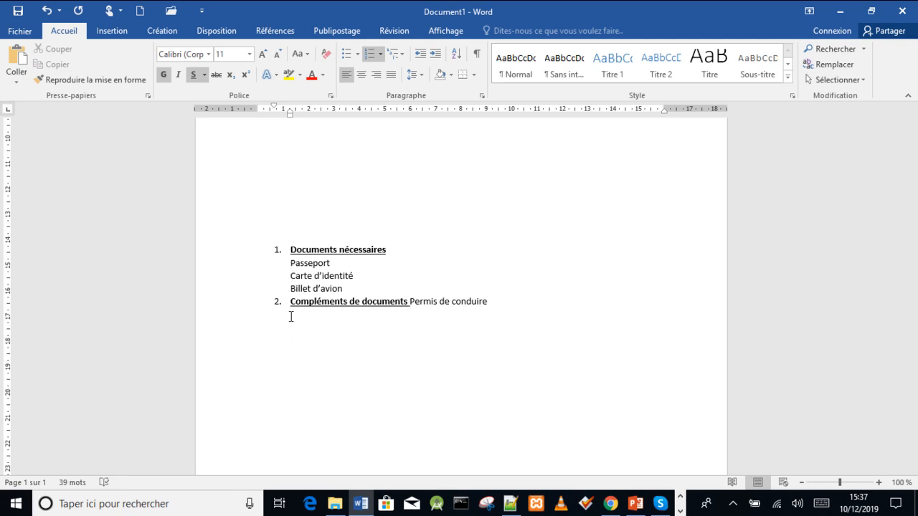
key("Return")
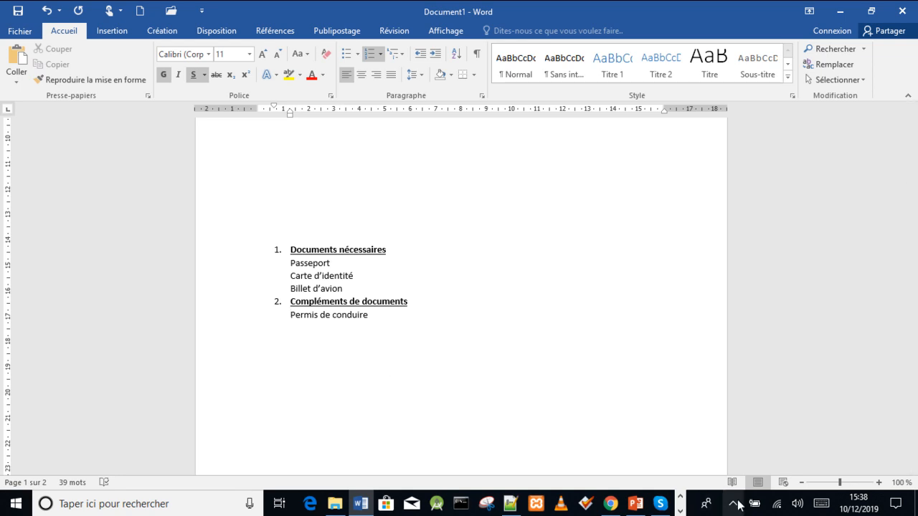
left_click(682, 500)
left_click(681, 511)
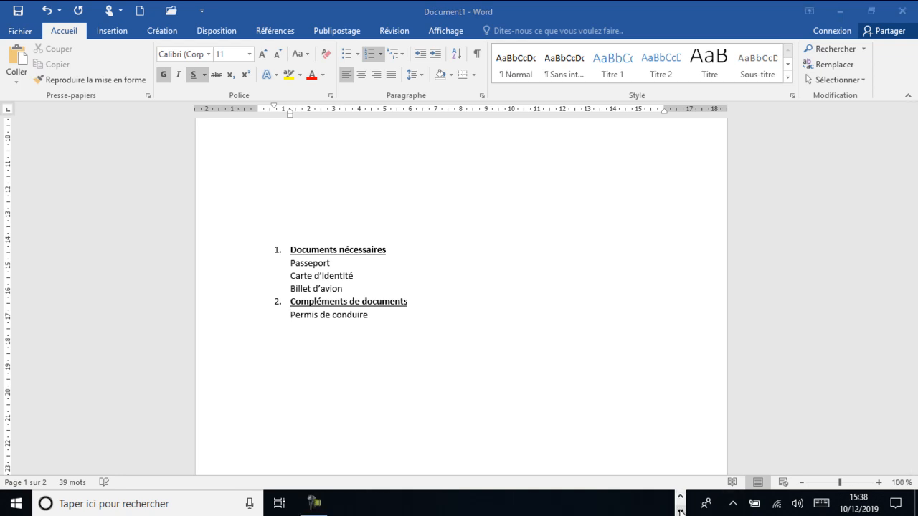